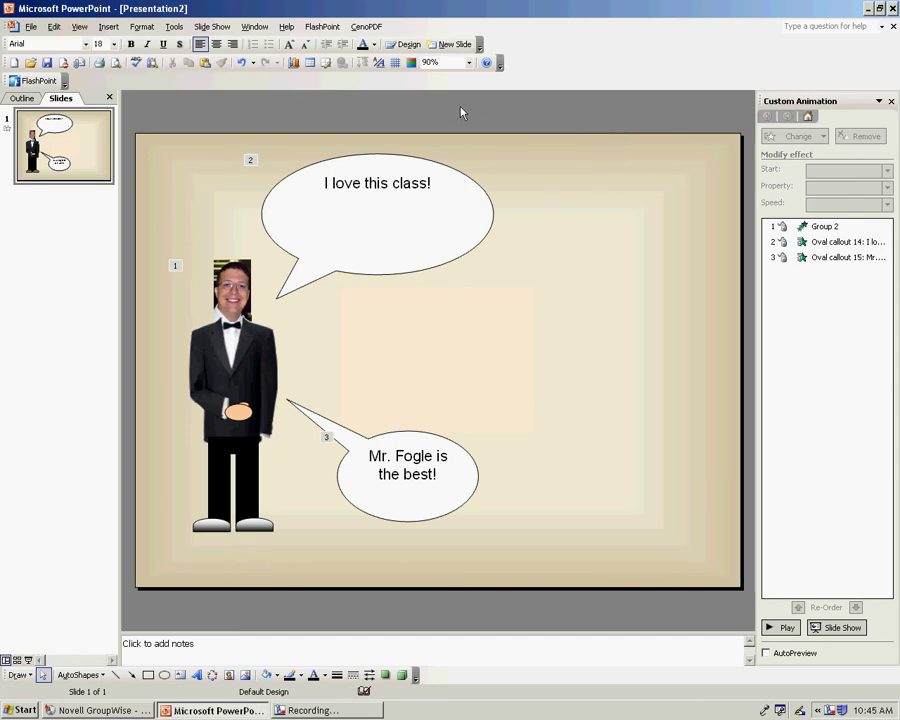
# - Record a short narration clip under the name Recorded Sound, play it back, and insert it on the slide
pyautogui.click(109, 27)
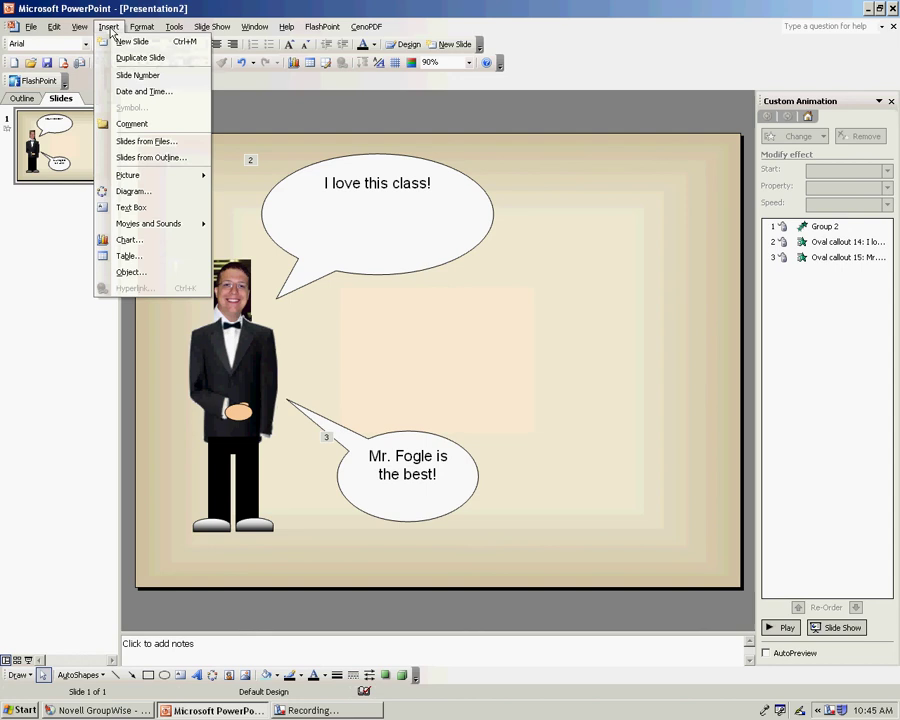
pyautogui.moveTo(131, 229)
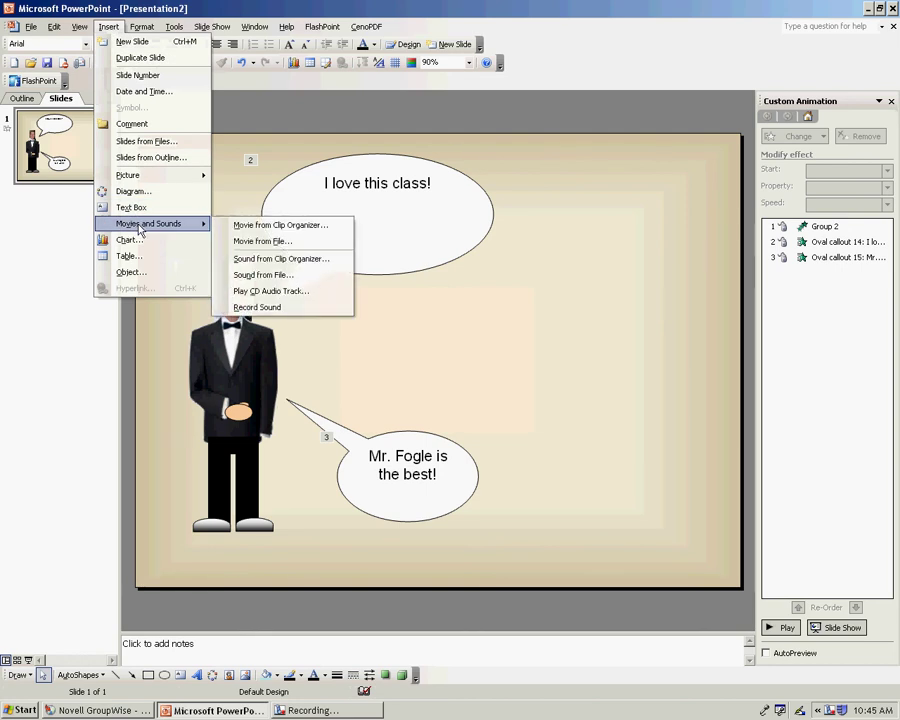
pyautogui.click(278, 313)
pyautogui.moveTo(430, 315); pyautogui.dragTo(442, 215)
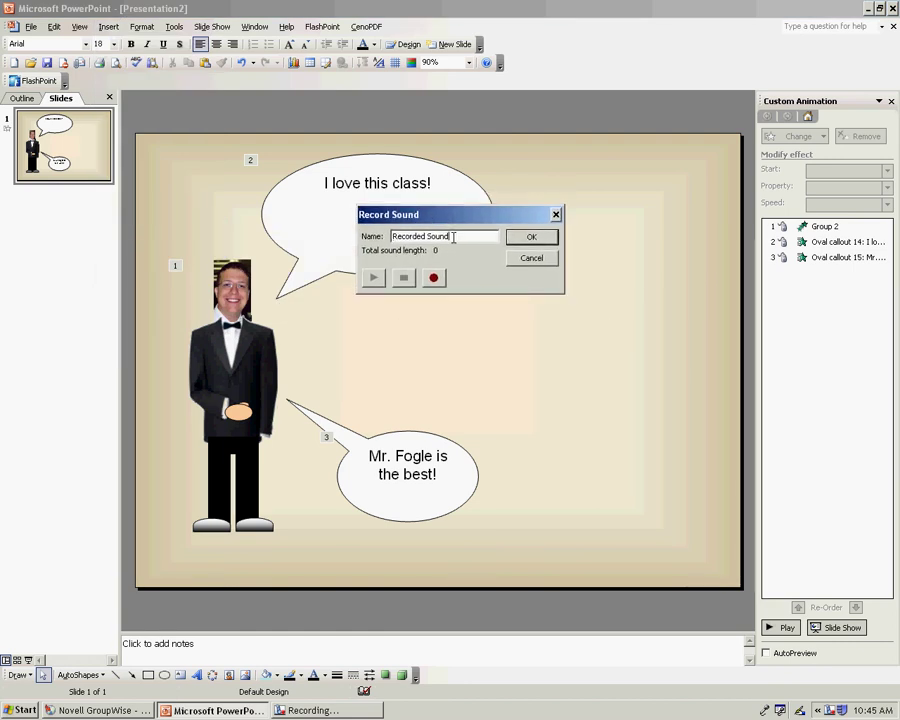
pyautogui.doubleClick(453, 237)
pyautogui.click(453, 236)
pyautogui.click(434, 278)
pyautogui.moveTo(453, 225); pyautogui.dragTo(491, 285)
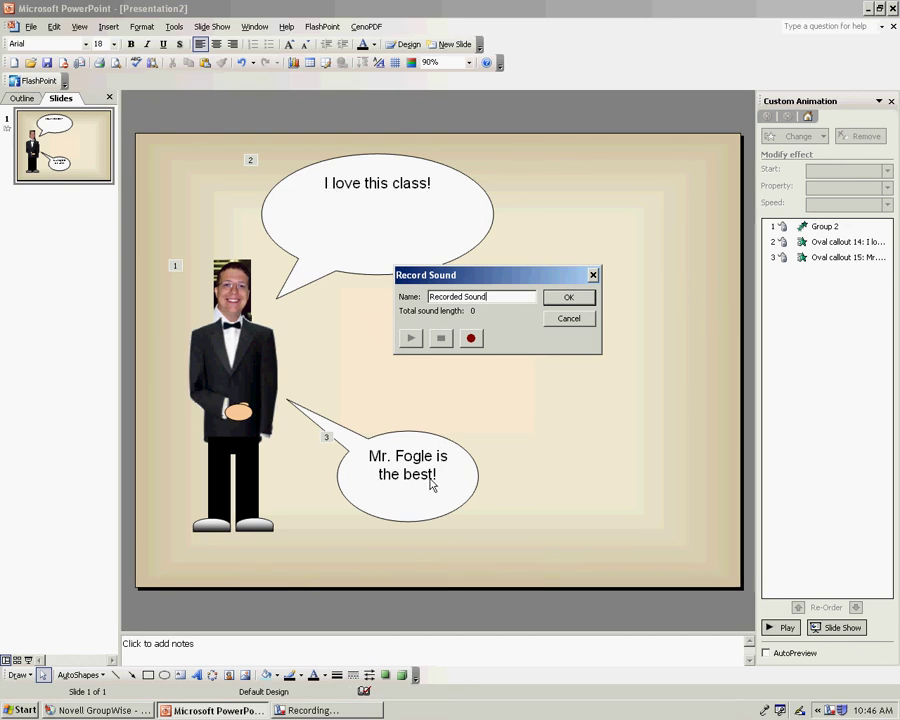
pyautogui.click(471, 338)
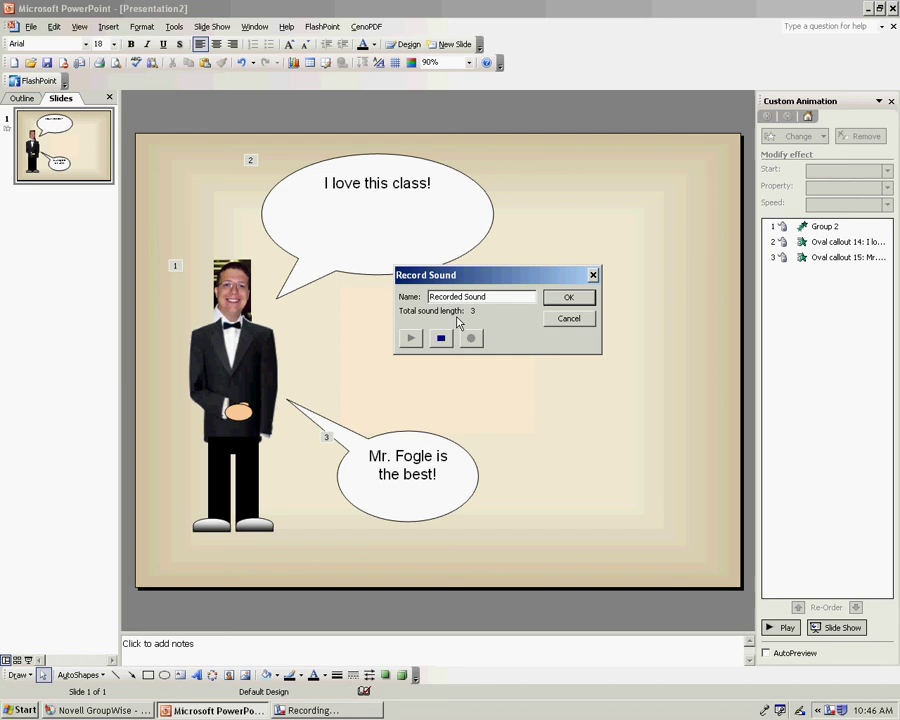
pyautogui.click(442, 338)
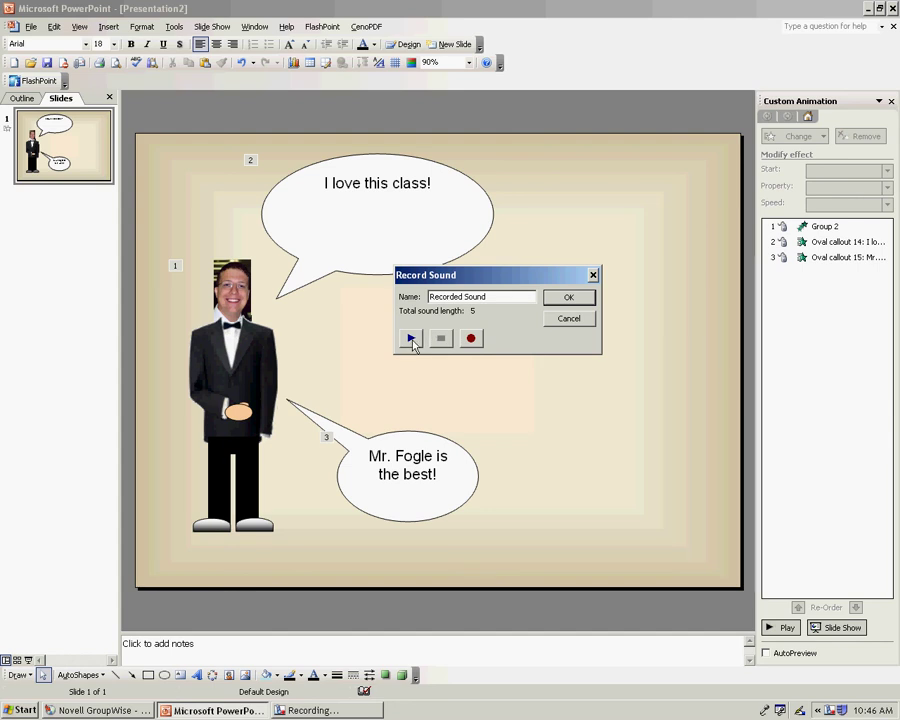
pyautogui.click(411, 339)
pyautogui.click(563, 298)
# - Move the new sound icon to just below the "I love this class!" speech bubble and deselect it
pyautogui.moveTo(452, 343); pyautogui.dragTo(437, 290)
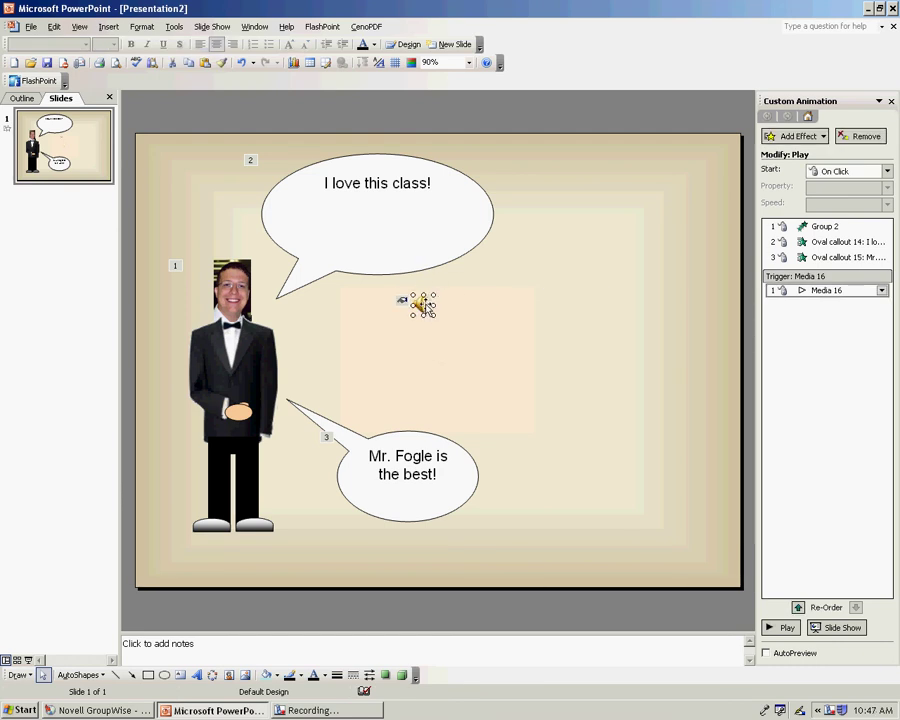
pyautogui.click(353, 437)
pyautogui.click(367, 391)
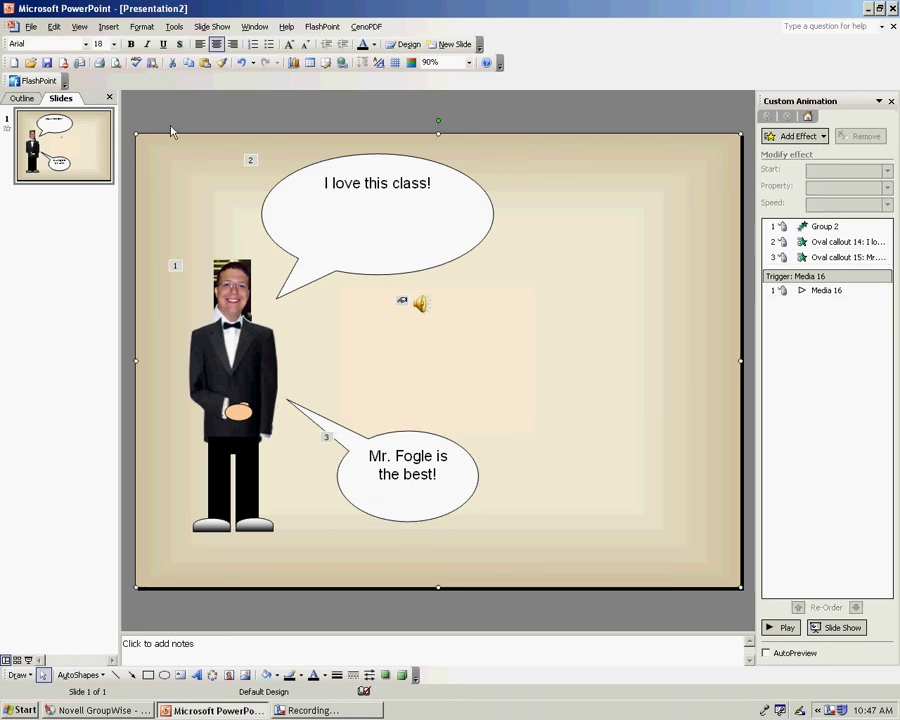
# - Record a second narration clip under the name Recorded Sound, play it back, and insert it on the slide
pyautogui.click(110, 28)
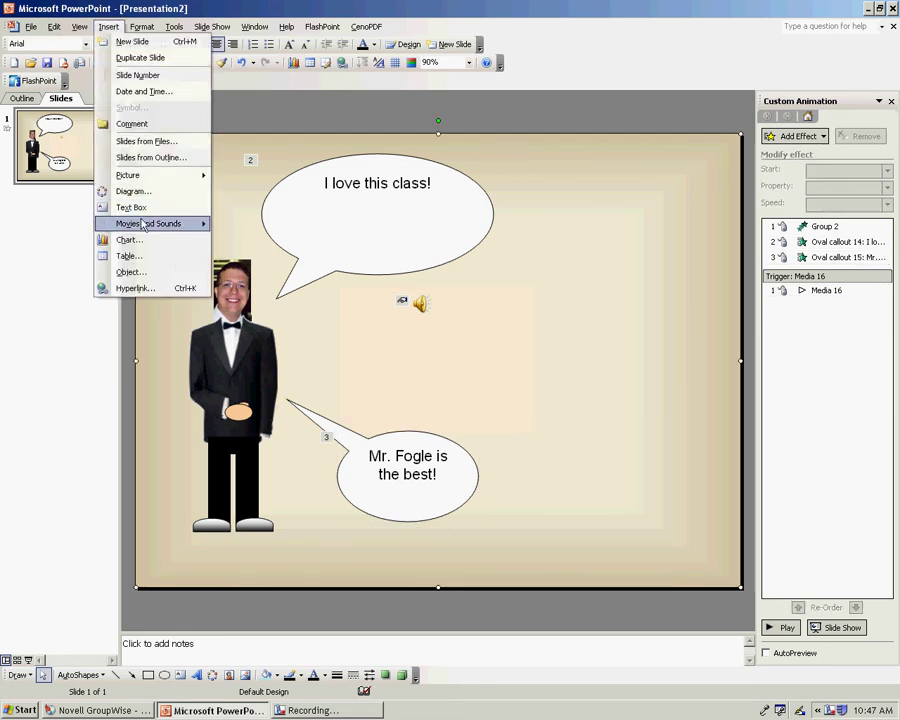
pyautogui.moveTo(145, 224)
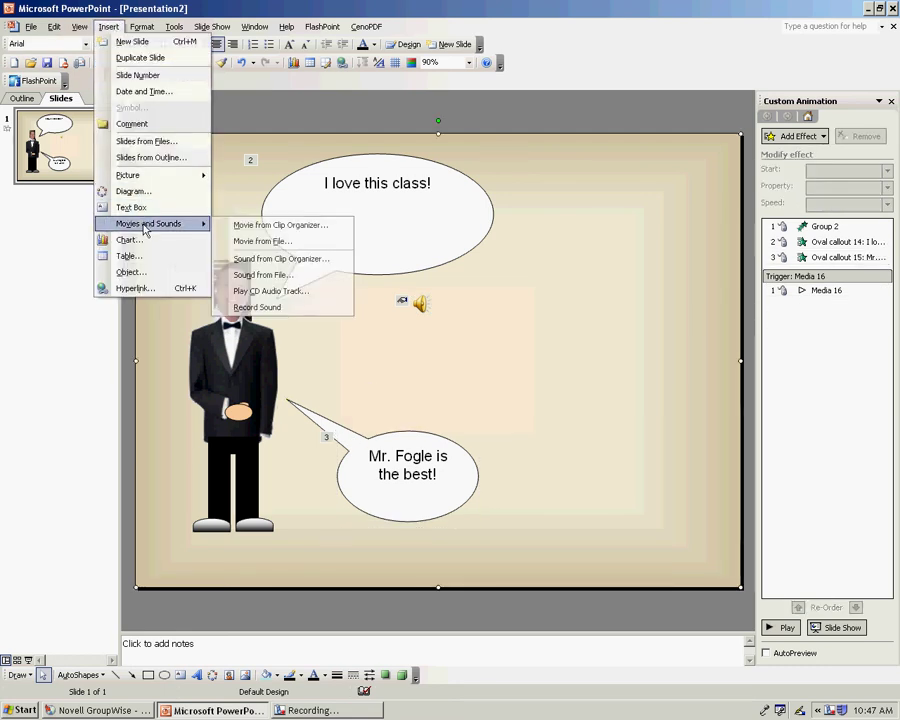
pyautogui.click(276, 307)
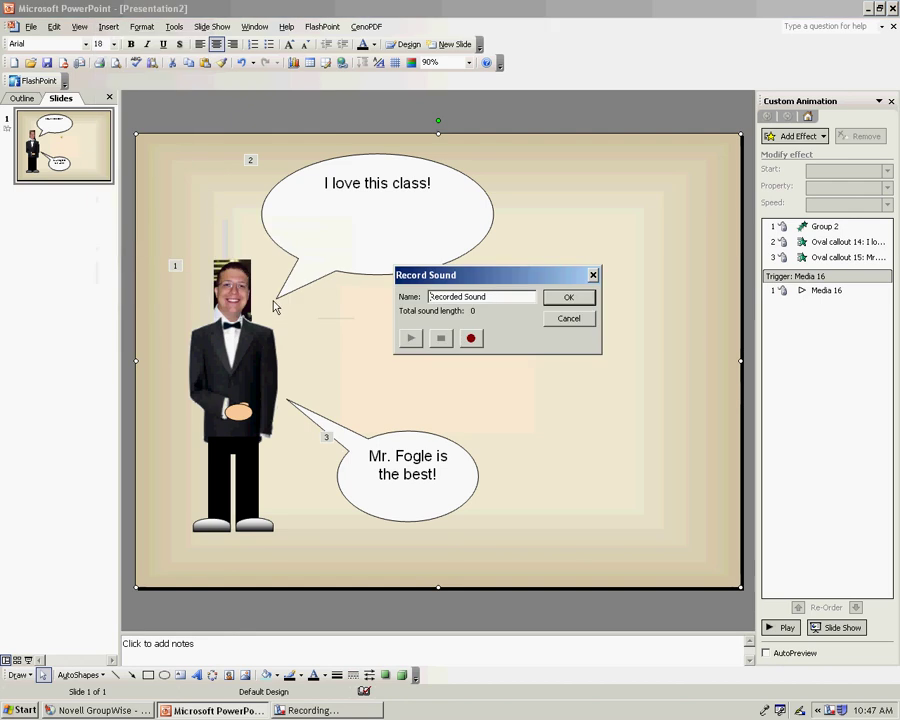
pyautogui.click(472, 339)
pyautogui.click(446, 337)
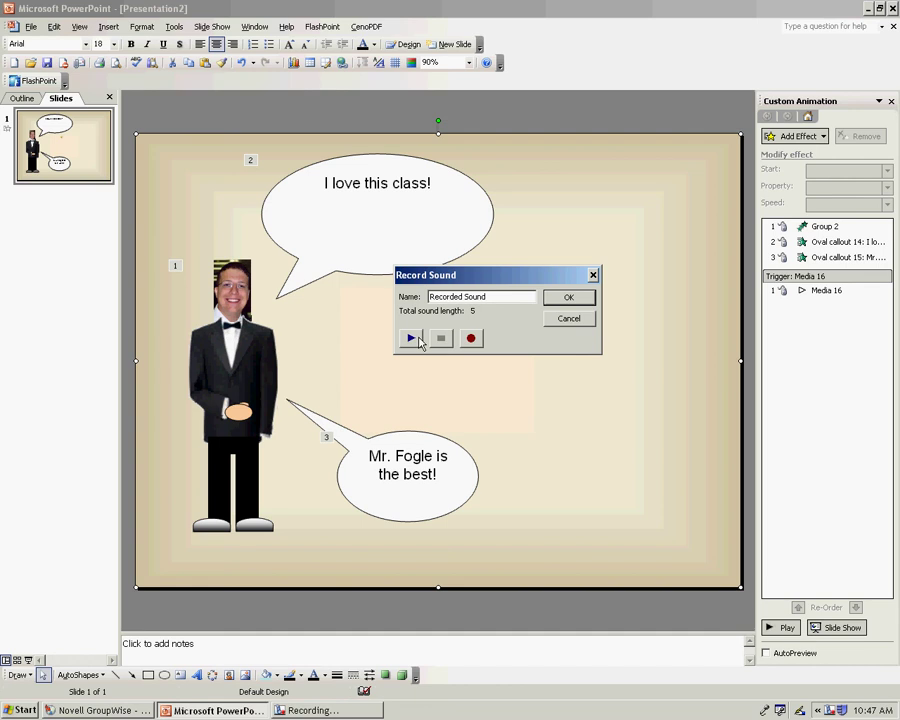
pyautogui.click(410, 338)
pyautogui.click(563, 298)
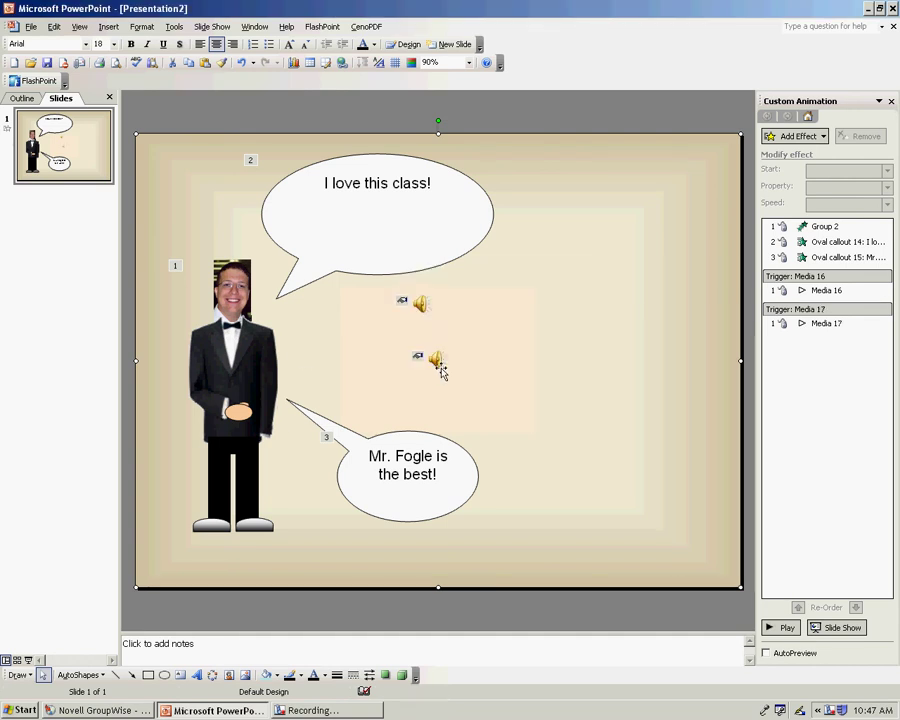
# - Move both sound icons off the slide into the grey area above its upper edge
pyautogui.moveTo(437, 362); pyautogui.dragTo(454, 377)
pyautogui.moveTo(420, 303); pyautogui.dragTo(404, 360)
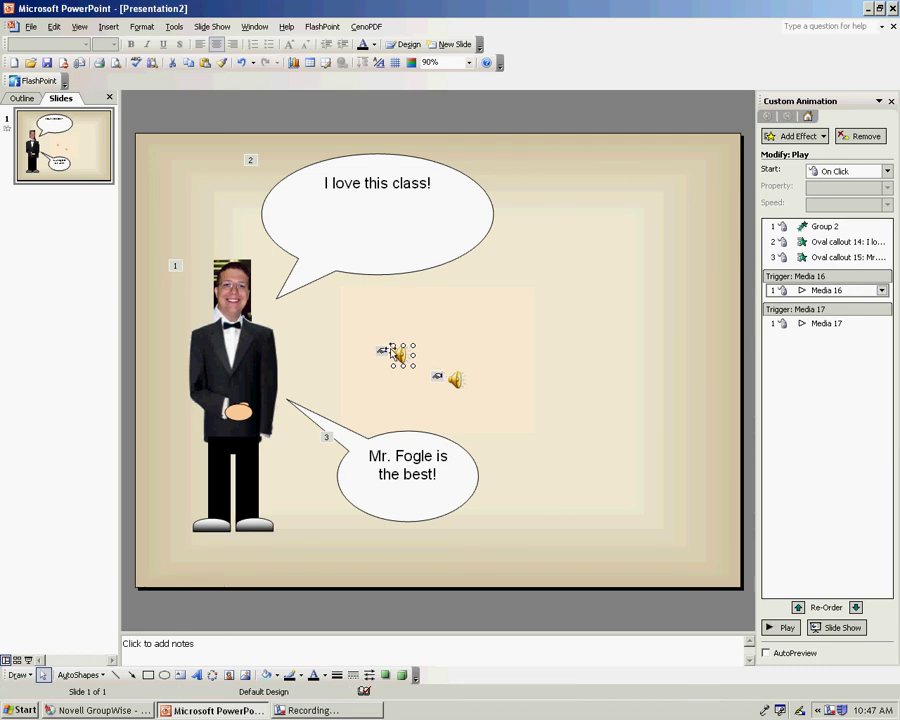
pyautogui.click(257, 105)
pyautogui.click(454, 396)
pyautogui.moveTo(454, 396); pyautogui.dragTo(445, 130)
pyautogui.click(444, 382)
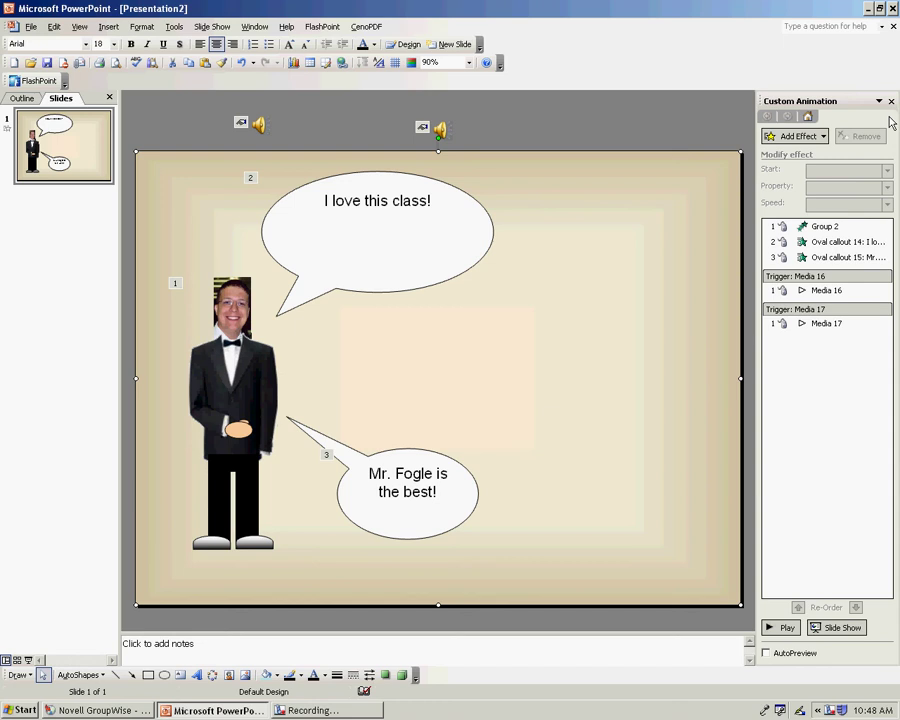
# - Show the Custom Animation settings for the first sound icon and deselect it
pyautogui.rightClick(252, 367)
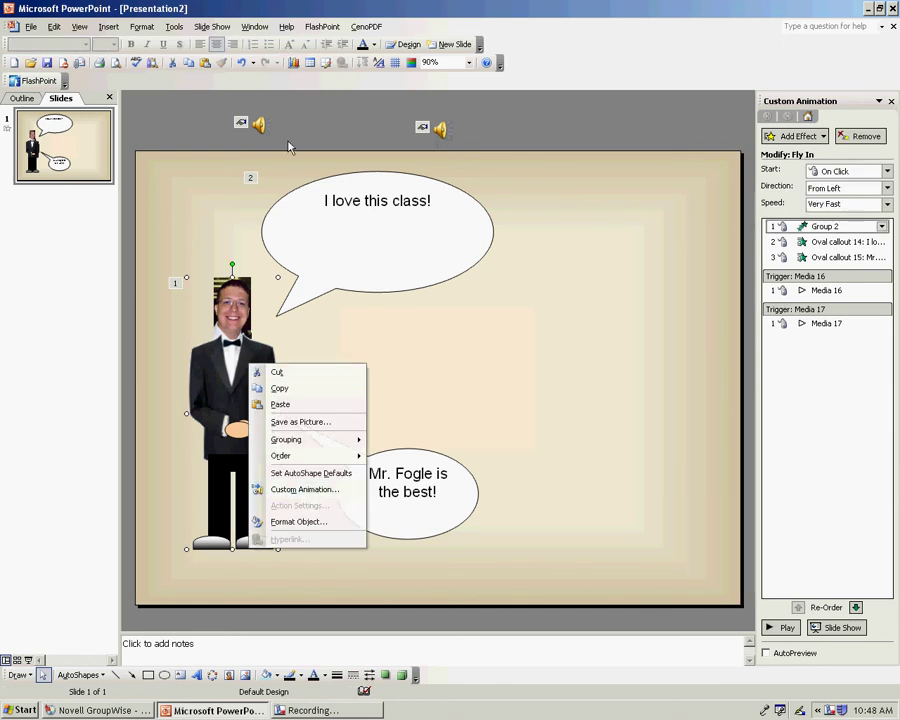
pyautogui.click(256, 124)
pyautogui.rightClick(256, 124)
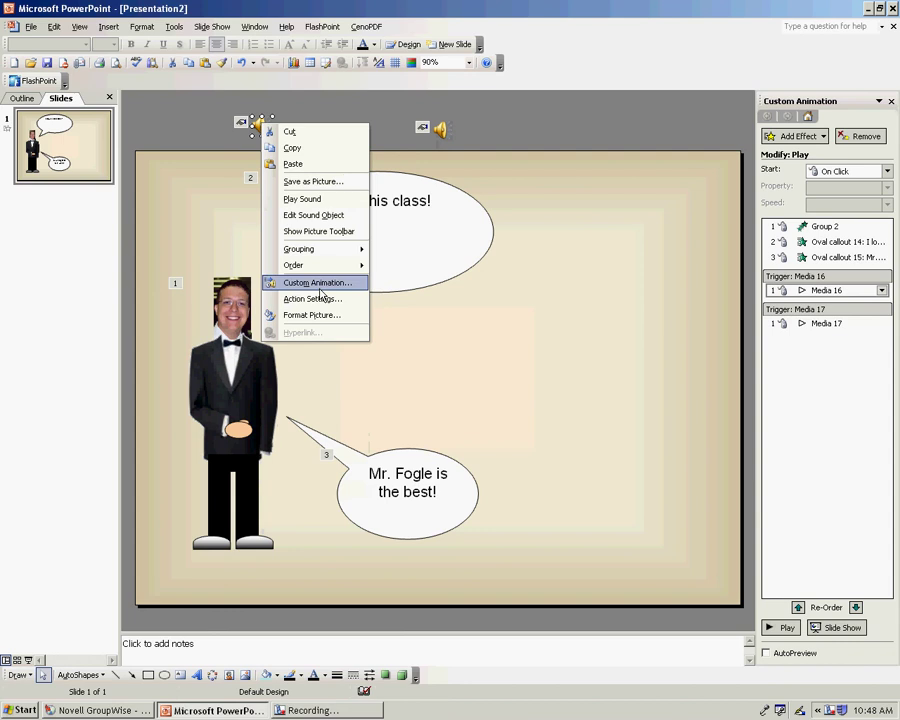
pyautogui.click(212, 26)
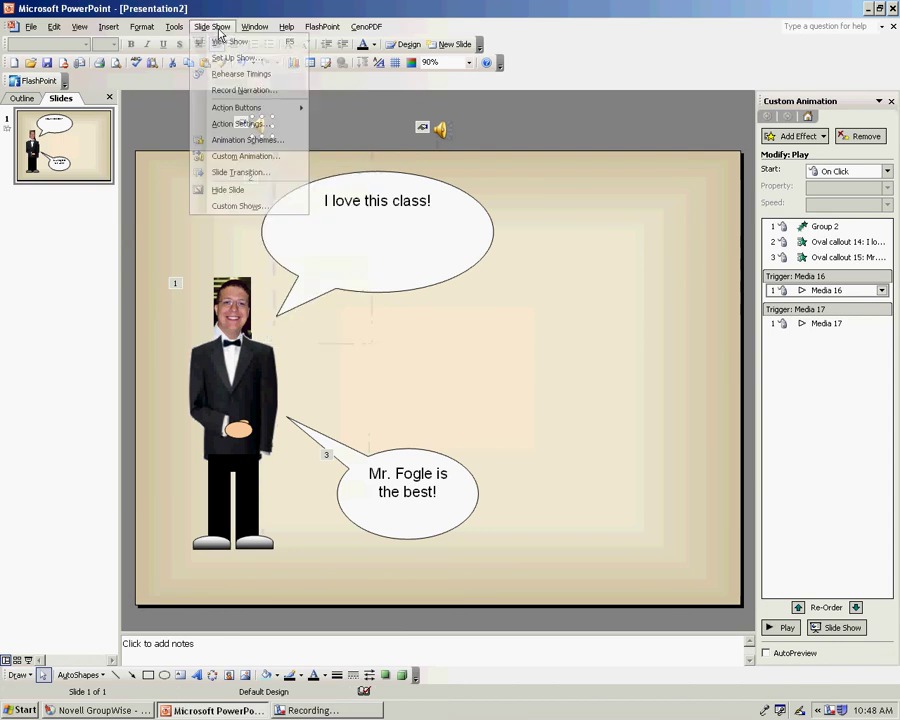
pyautogui.click(230, 156)
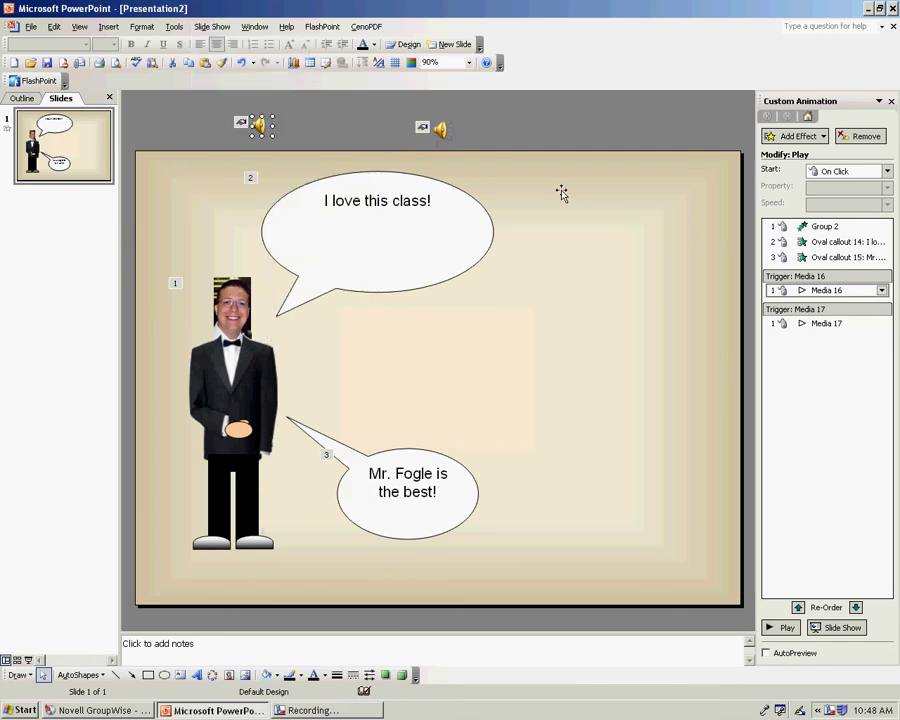
pyautogui.click(321, 144)
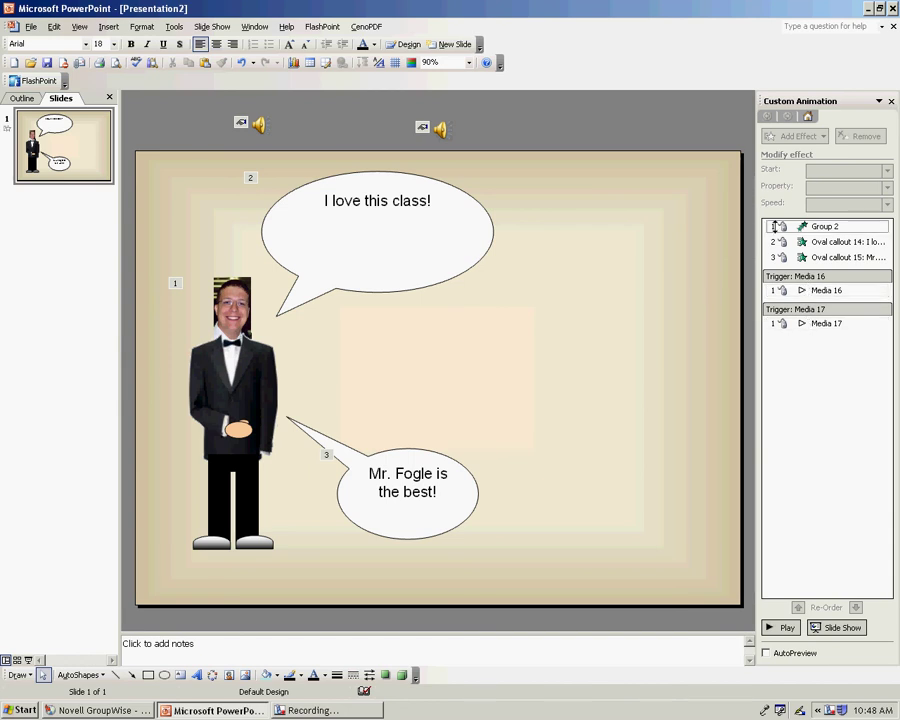
# - Examine the animation entries of the character, both callouts, and the two triggered sounds Media 16 and Media 17
pyautogui.click(175, 283)
pyautogui.click(250, 178)
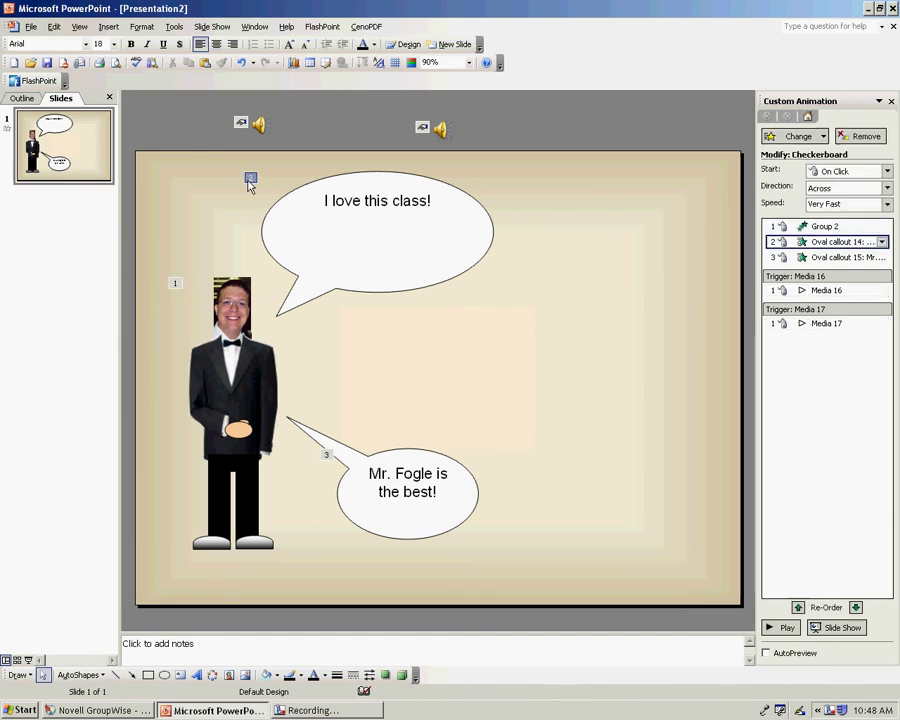
pyautogui.click(326, 455)
pyautogui.click(780, 291)
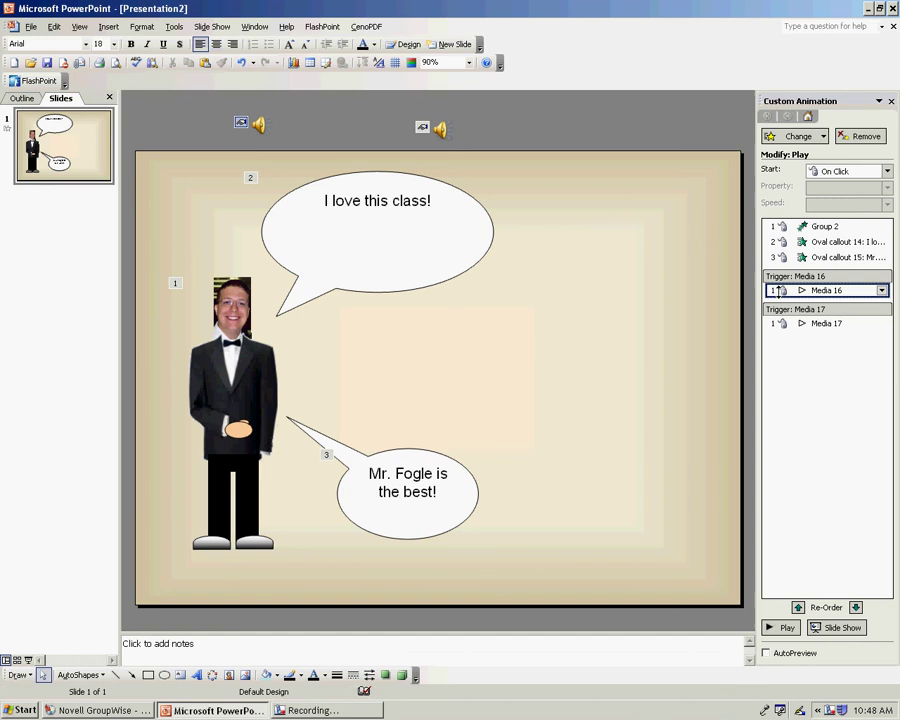
pyautogui.click(802, 324)
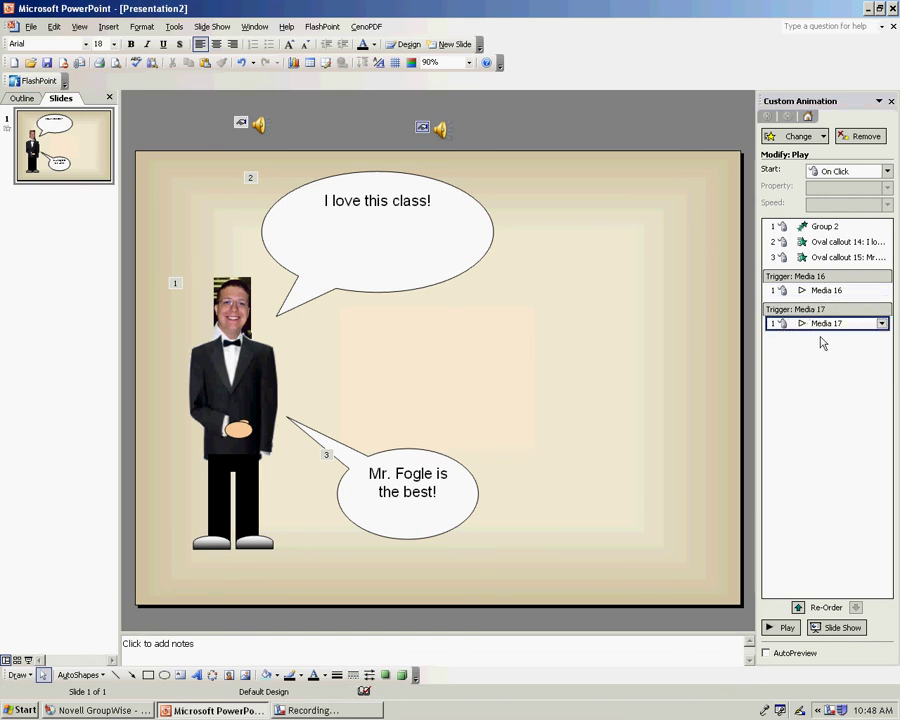
pyautogui.click(818, 290)
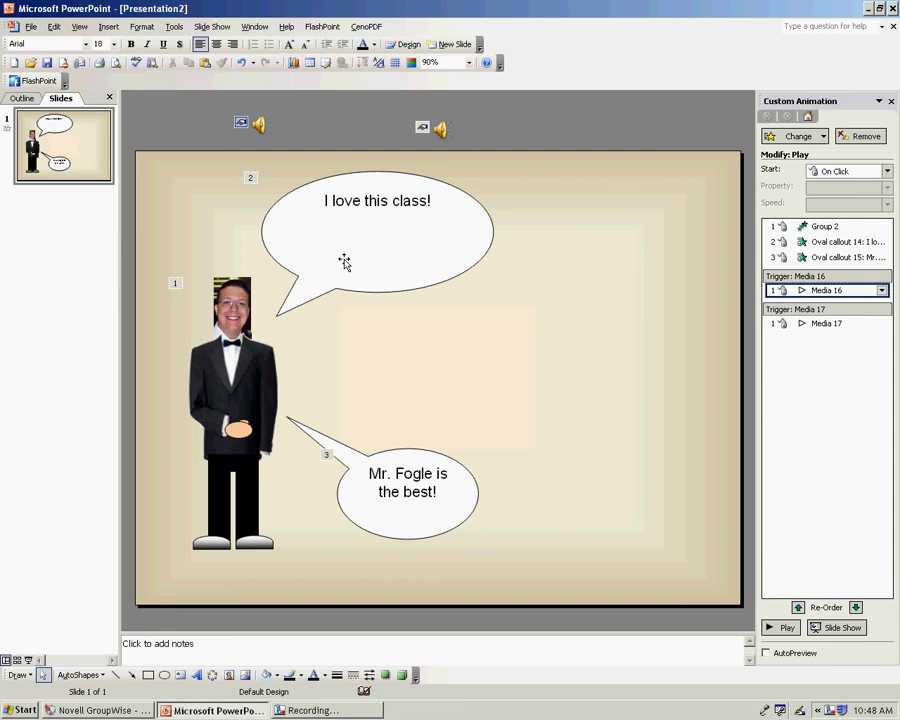
pyautogui.press('Down')
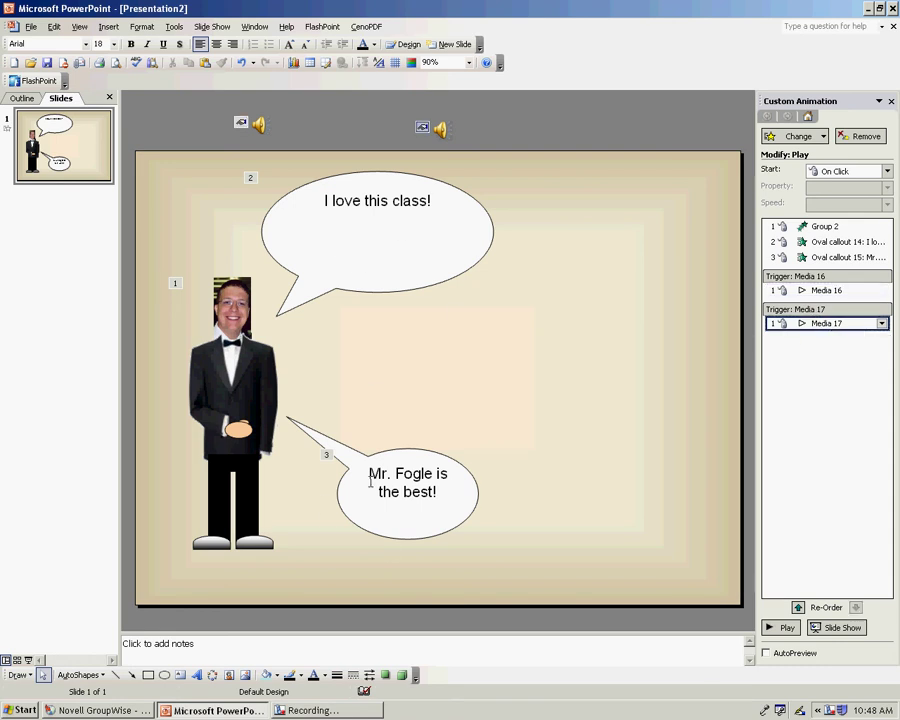
# - Reorder the animations so Media 16 follows Oval callout 14 and Media 17 follows Oval callout 15
pyautogui.click(826, 290)
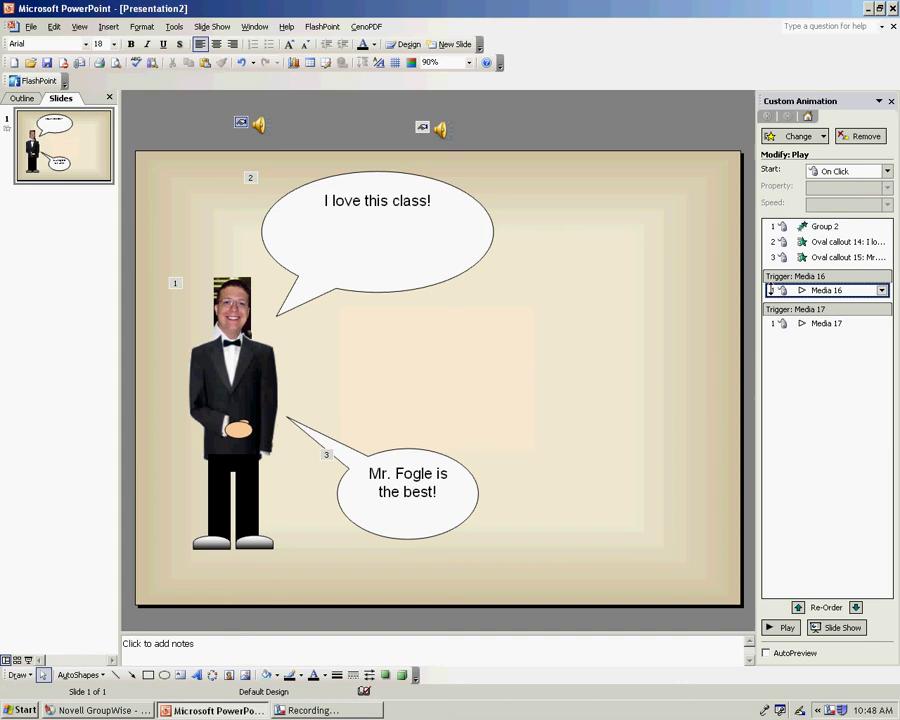
pyautogui.moveTo(825, 291); pyautogui.dragTo(780, 252)
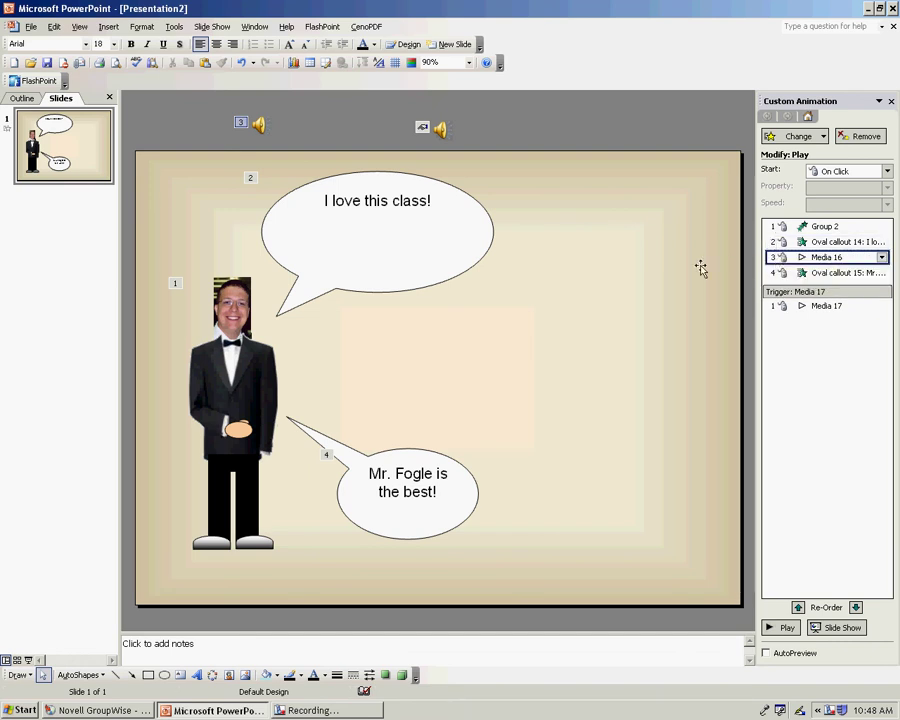
pyautogui.click(818, 306)
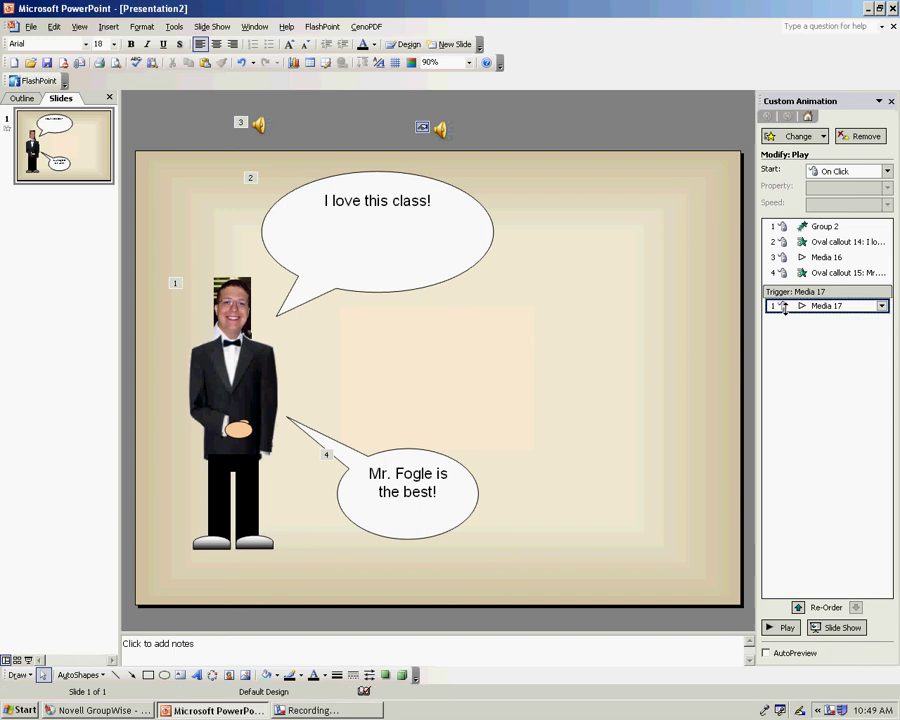
pyautogui.moveTo(787, 285); pyautogui.dragTo(785, 288)
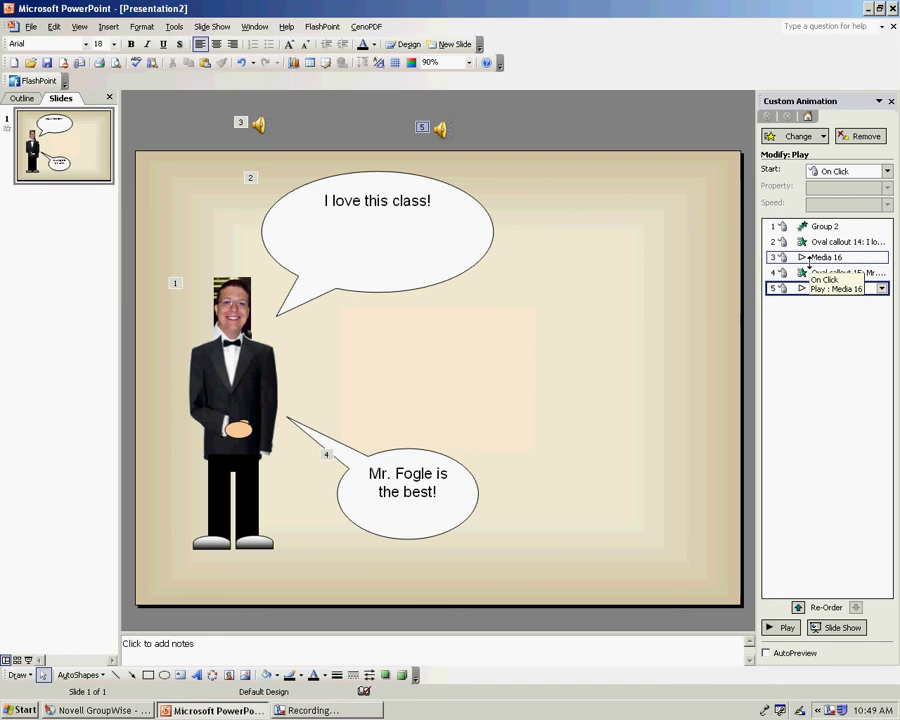
# - Set Media 16 to start With Previous and compare its order tag with that of the "I love this class!" callout
pyautogui.click(258, 125)
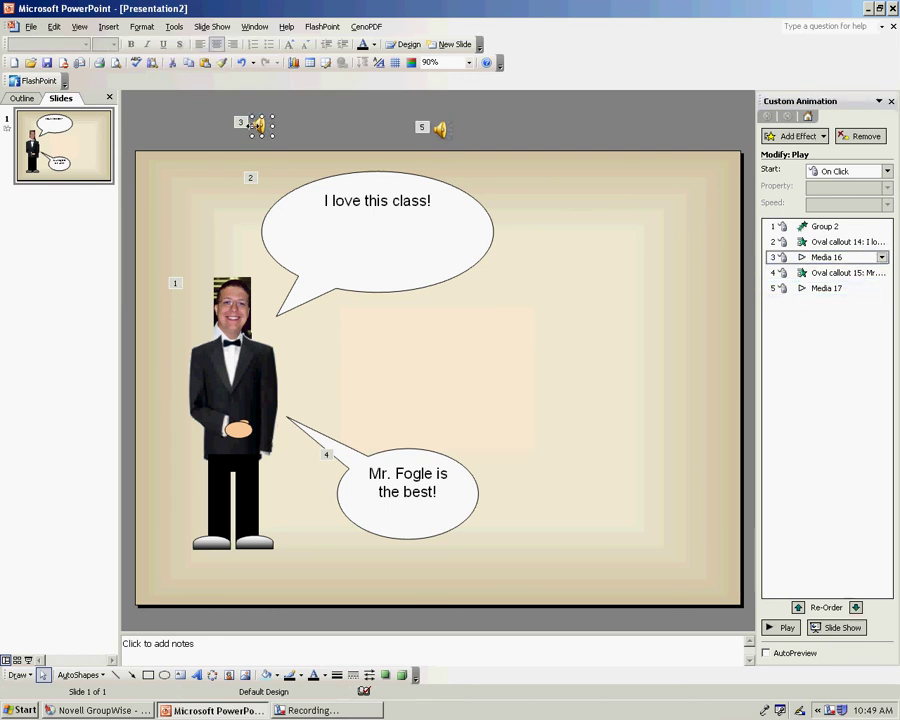
pyautogui.click(251, 178)
pyautogui.click(258, 125)
pyautogui.click(818, 256)
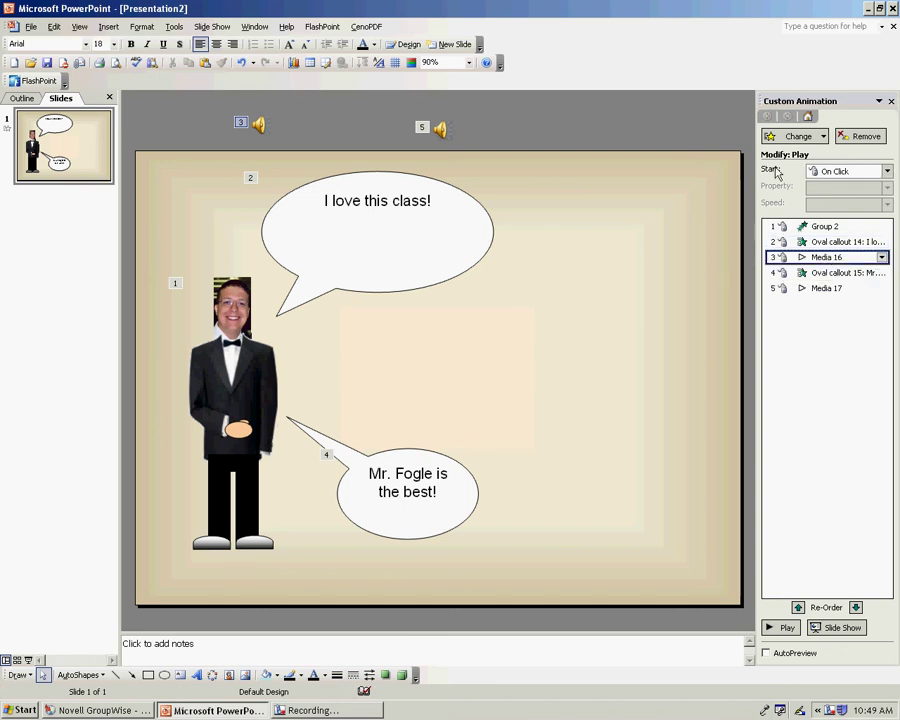
pyautogui.click(875, 173)
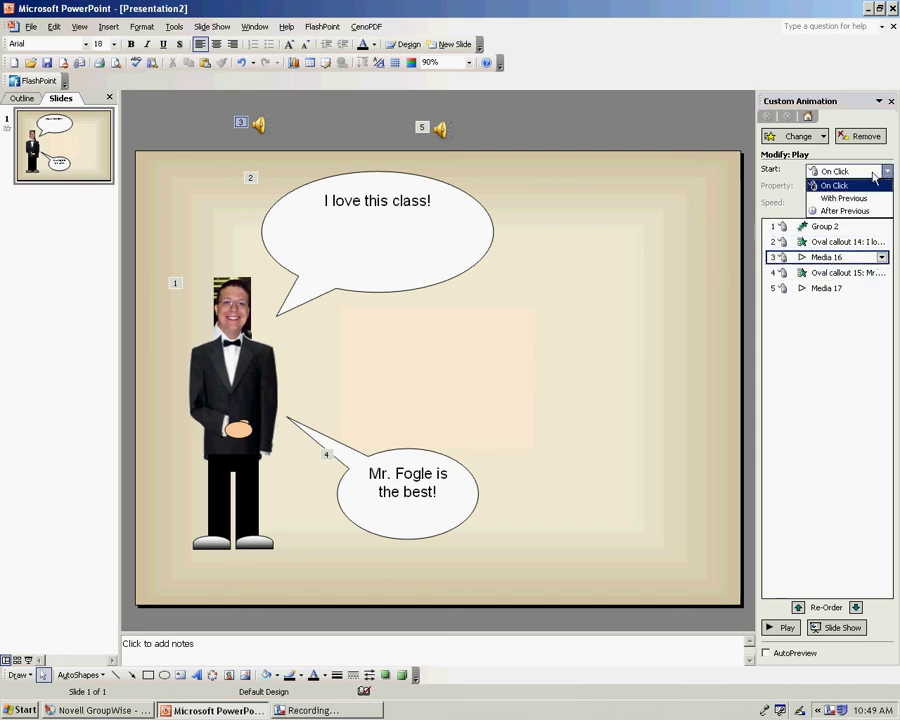
pyautogui.click(838, 199)
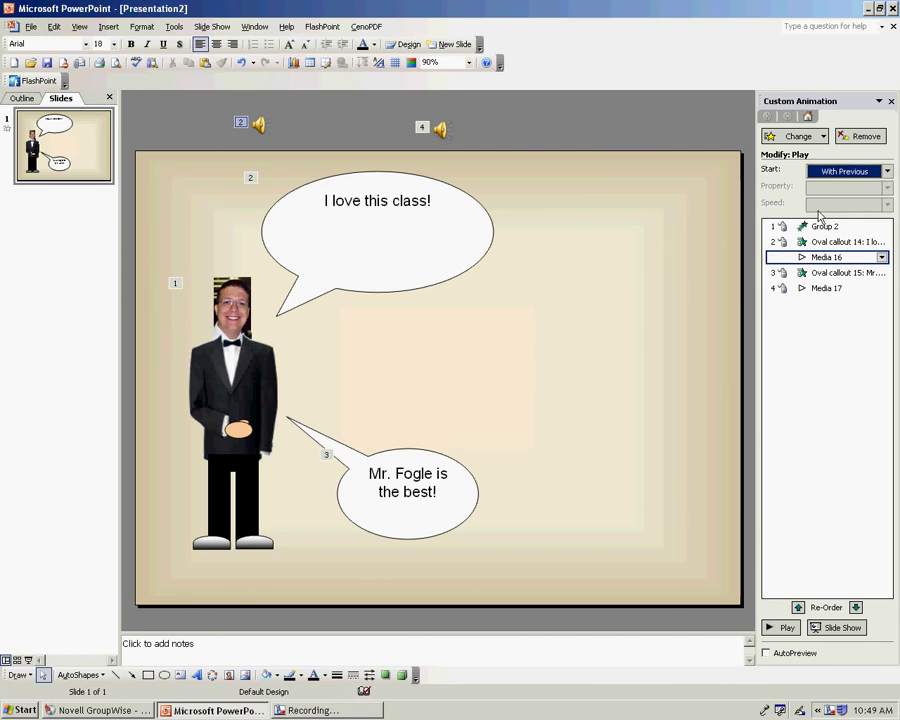
pyautogui.click(247, 150)
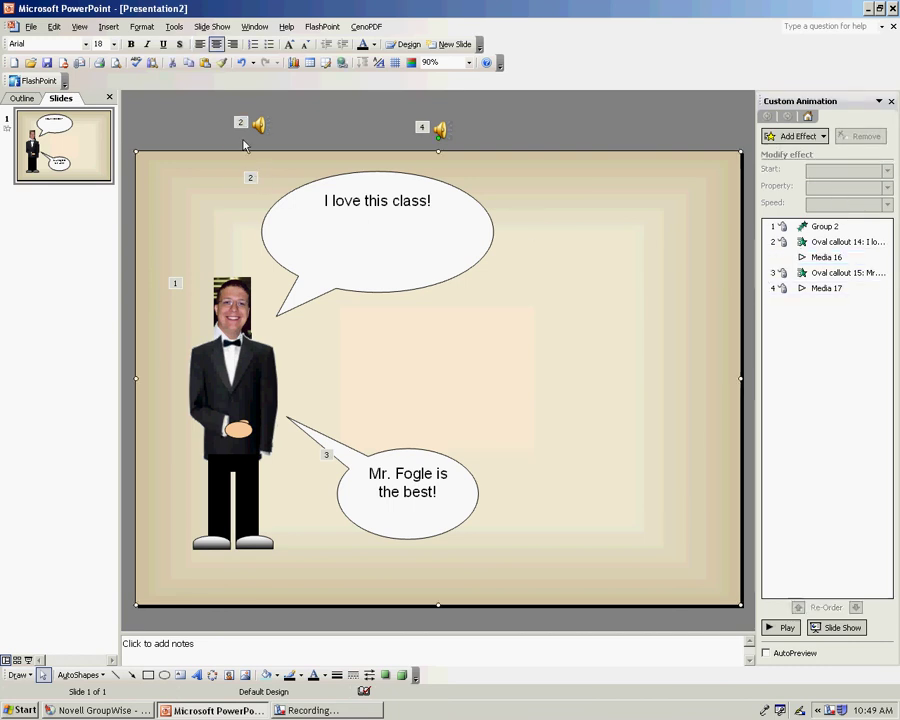
pyautogui.click(243, 167)
pyautogui.click(250, 176)
pyautogui.click(239, 121)
pyautogui.click(251, 178)
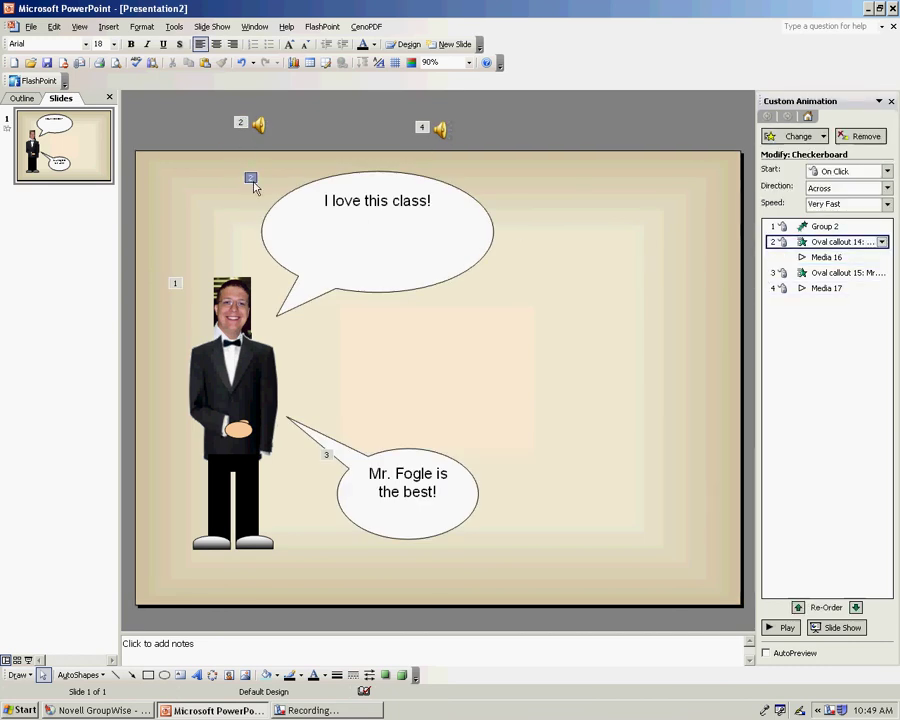
# - Set Media 17 to start With Previous so it plays together with Oval callout 15
pyautogui.click(785, 288)
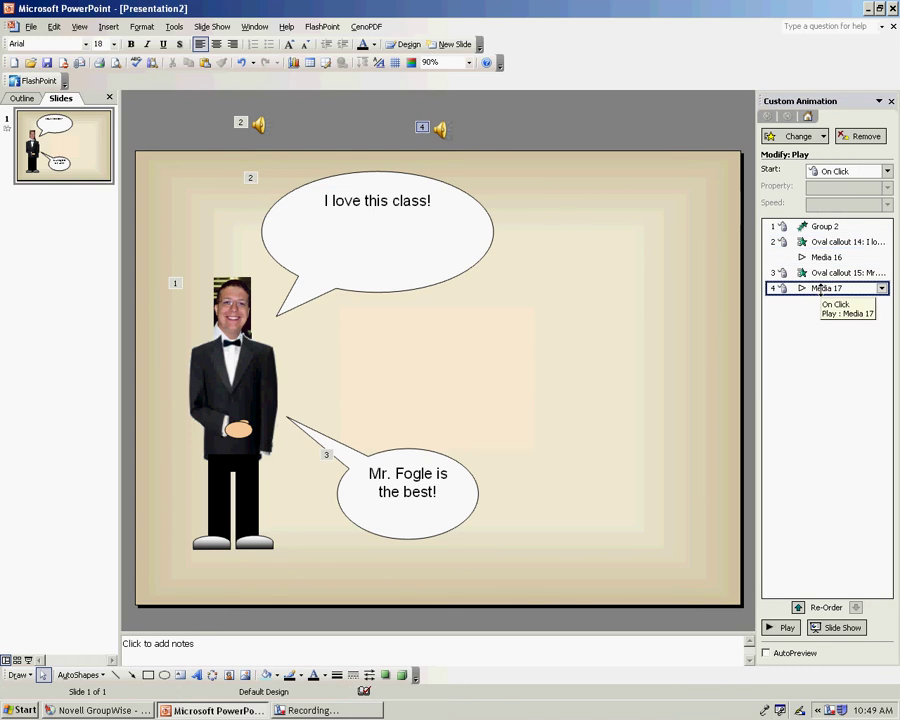
pyautogui.click(886, 171)
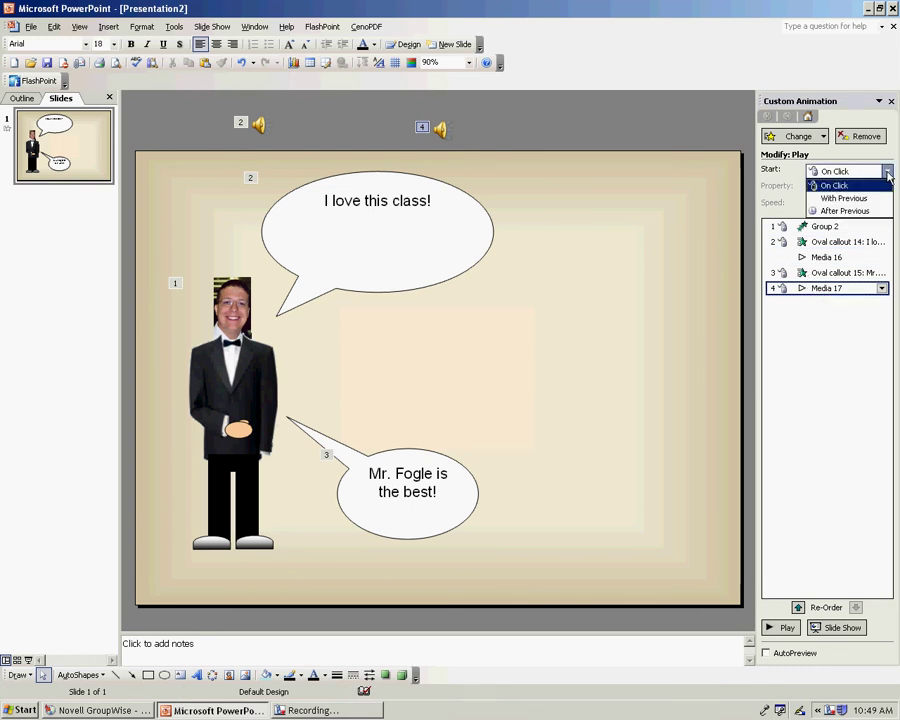
pyautogui.click(845, 198)
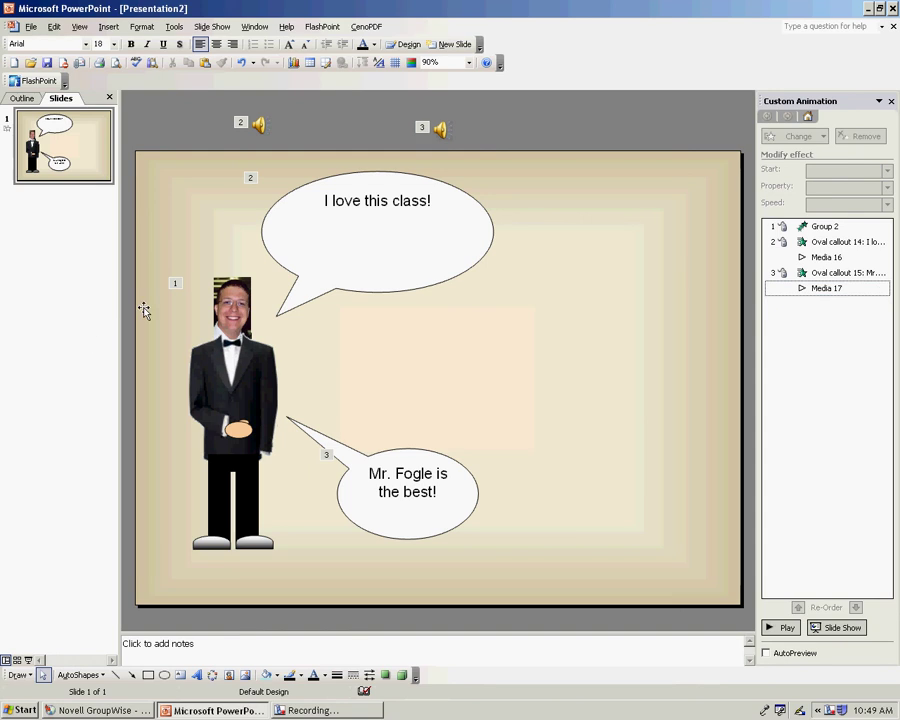
# - Check the order tags of the character and the lower callout, and start the slide show to test the animations
pyautogui.click(175, 283)
pyautogui.click(300, 398)
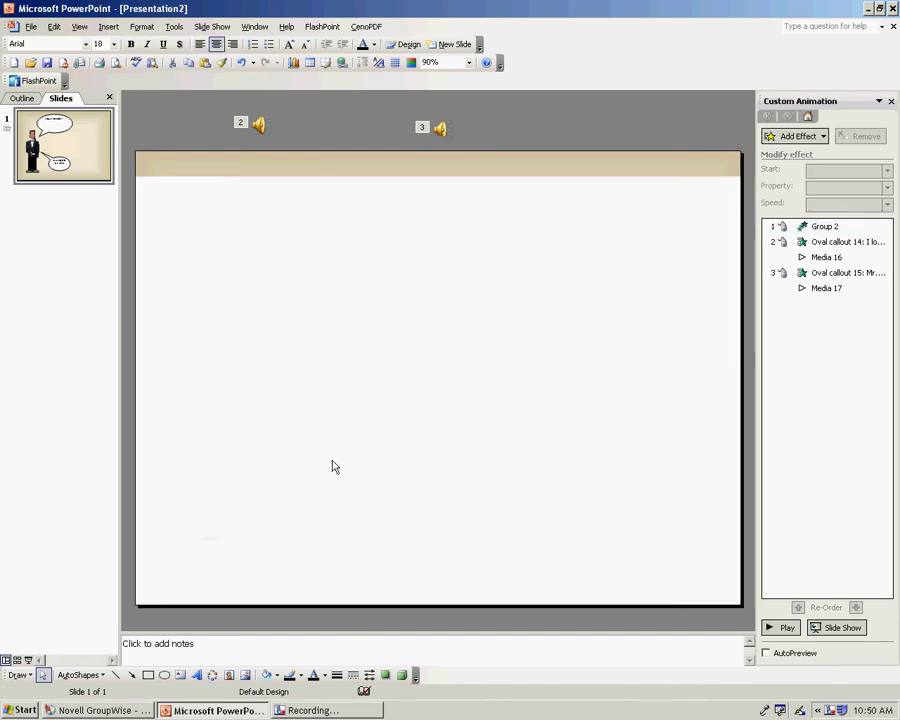
pyautogui.click(326, 455)
pyautogui.click(212, 26)
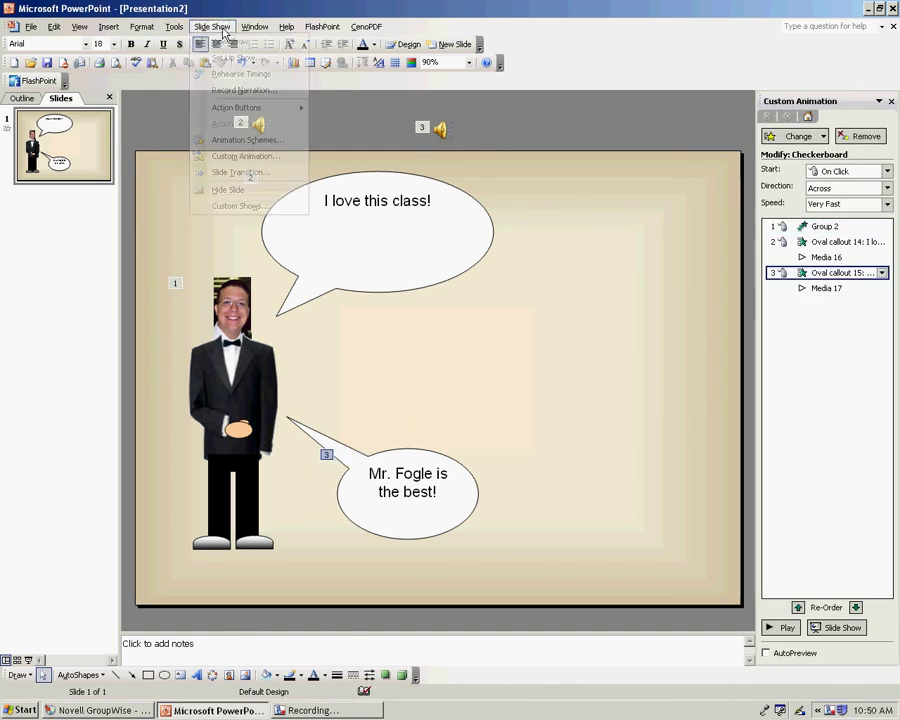